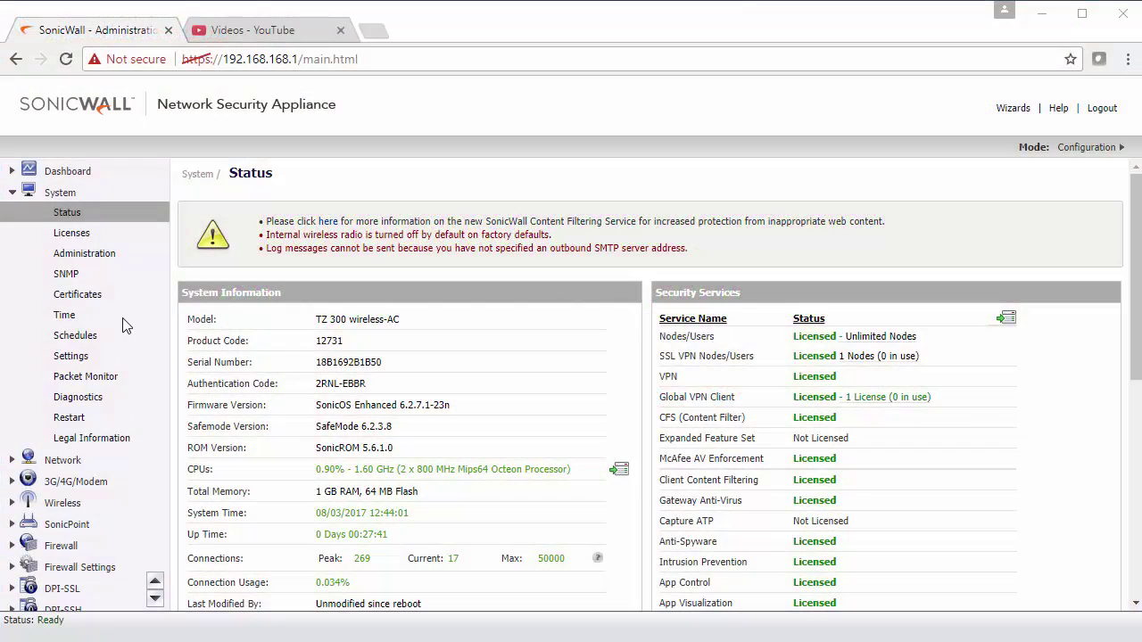
Step: Start adding a new user on the Local Users page of the Users section
{"action": "left_click", "coordinate": [154, 597]}
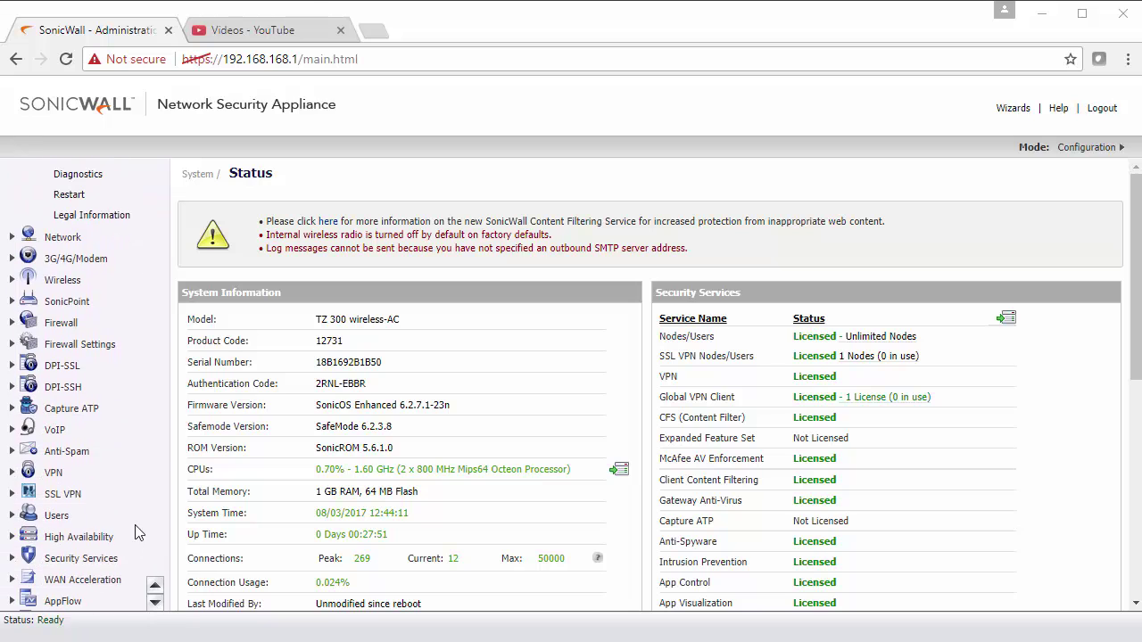
{"action": "left_click", "coordinate": [61, 515]}
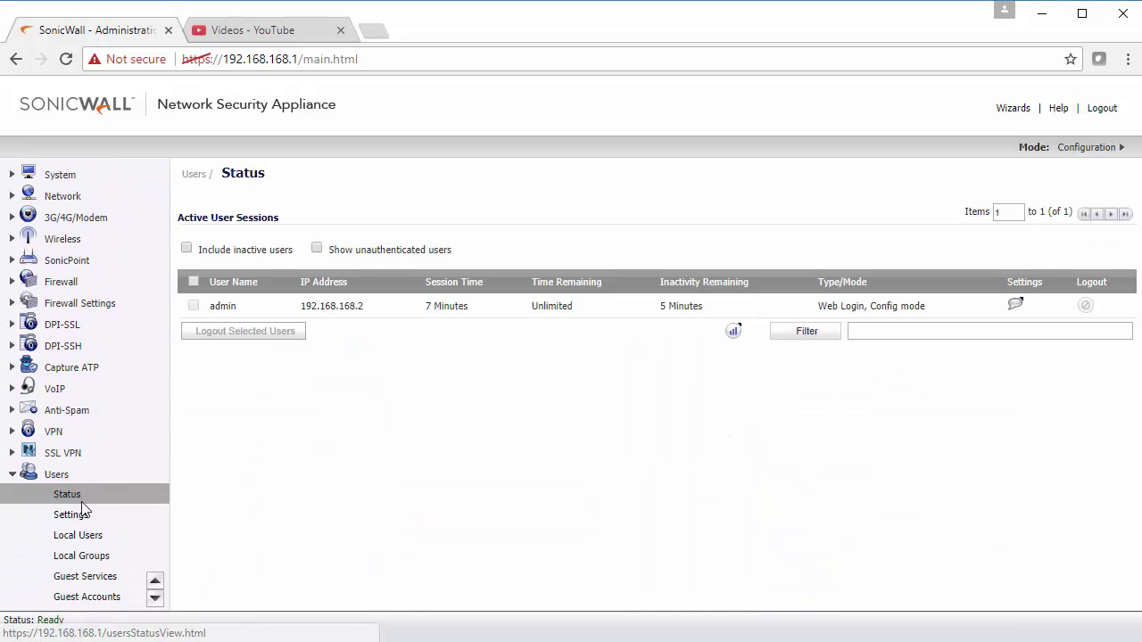
{"action": "left_click", "coordinate": [85, 486]}
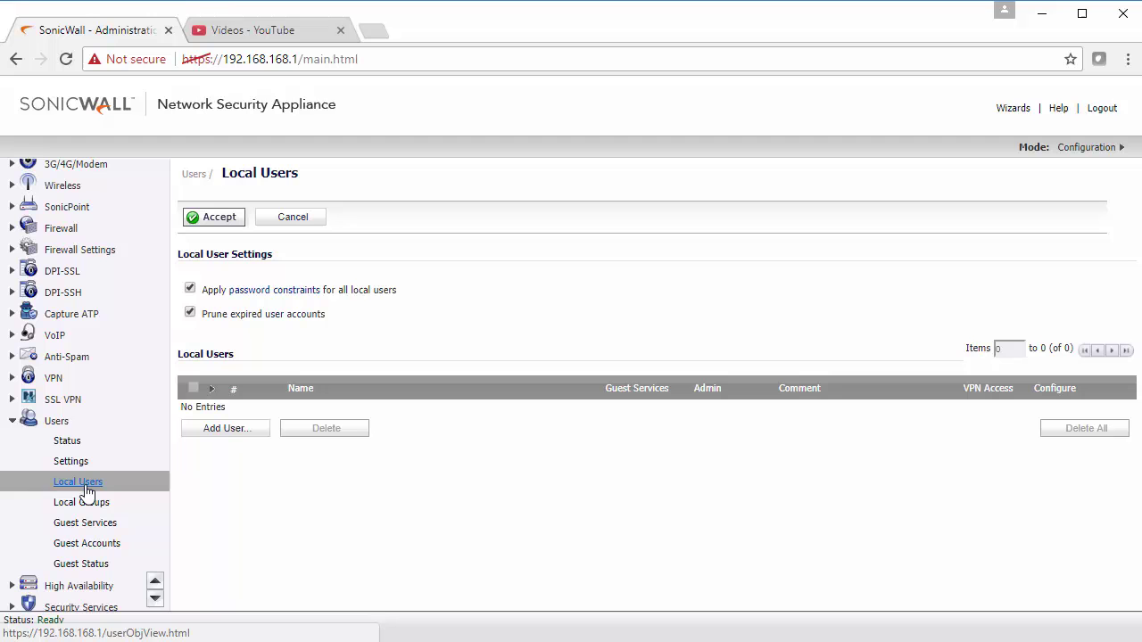
{"action": "left_click", "coordinate": [228, 430]}
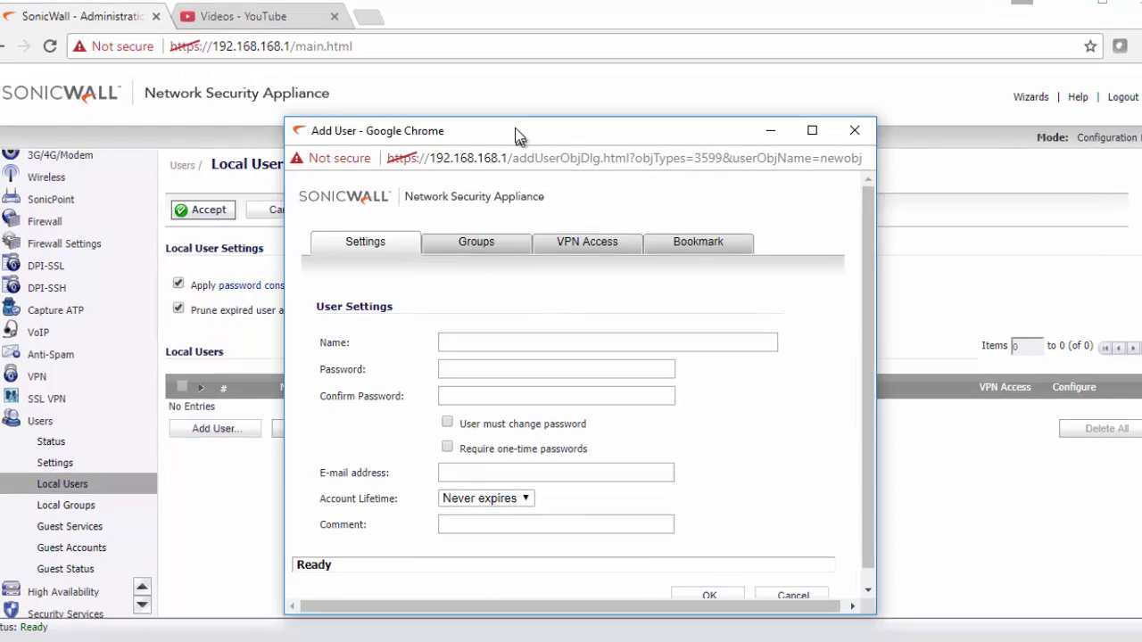
{"action": "left_click_drag", "start_coordinate": [517, 135], "coordinate": [517, 108]}
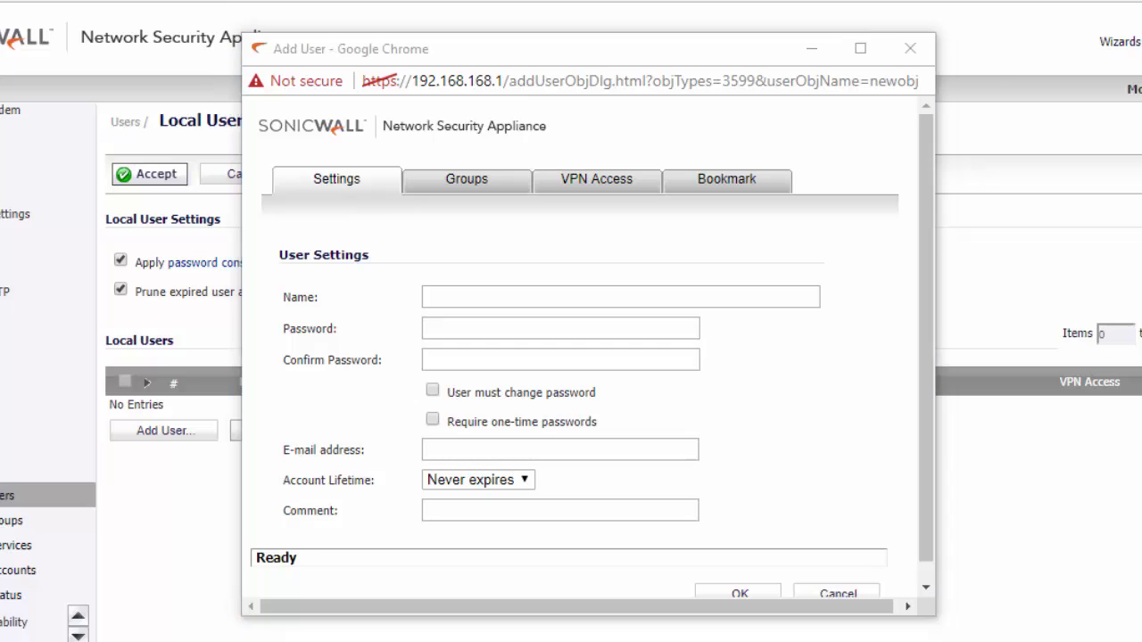
Step: Create the local user AdminUser, entering and confirming the account password, and save it
{"action": "left_click", "coordinate": [525, 298]}
{"action": "type", "text": "AdminUser"}
{"action": "key", "text": "ctrl+f"}
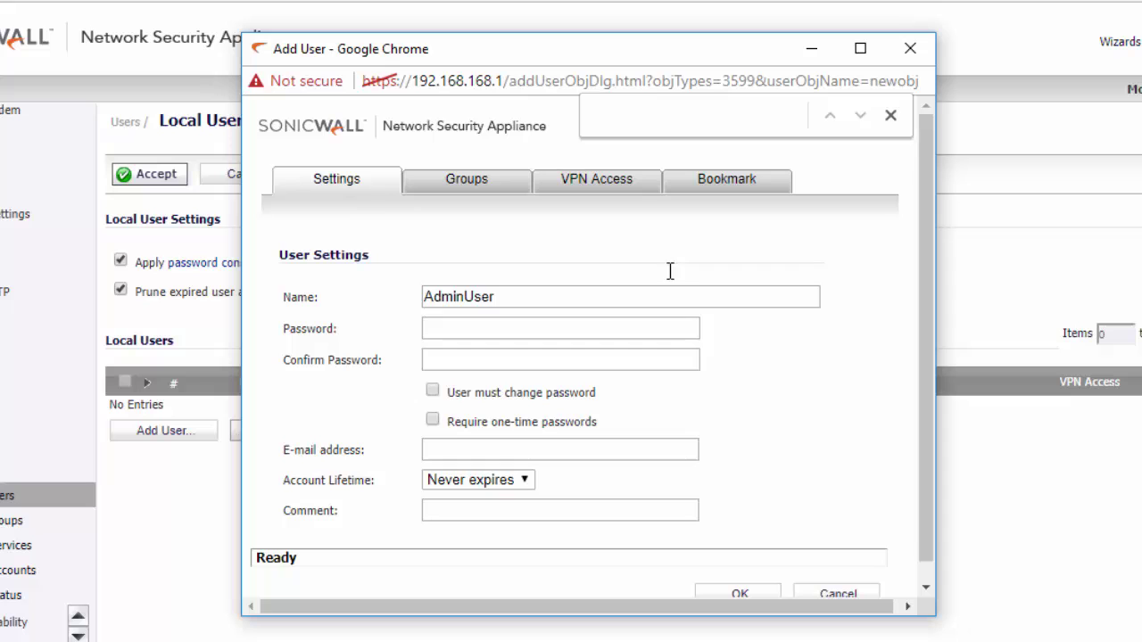
{"action": "left_click", "coordinate": [890, 115]}
{"action": "left_click", "coordinate": [540, 329]}
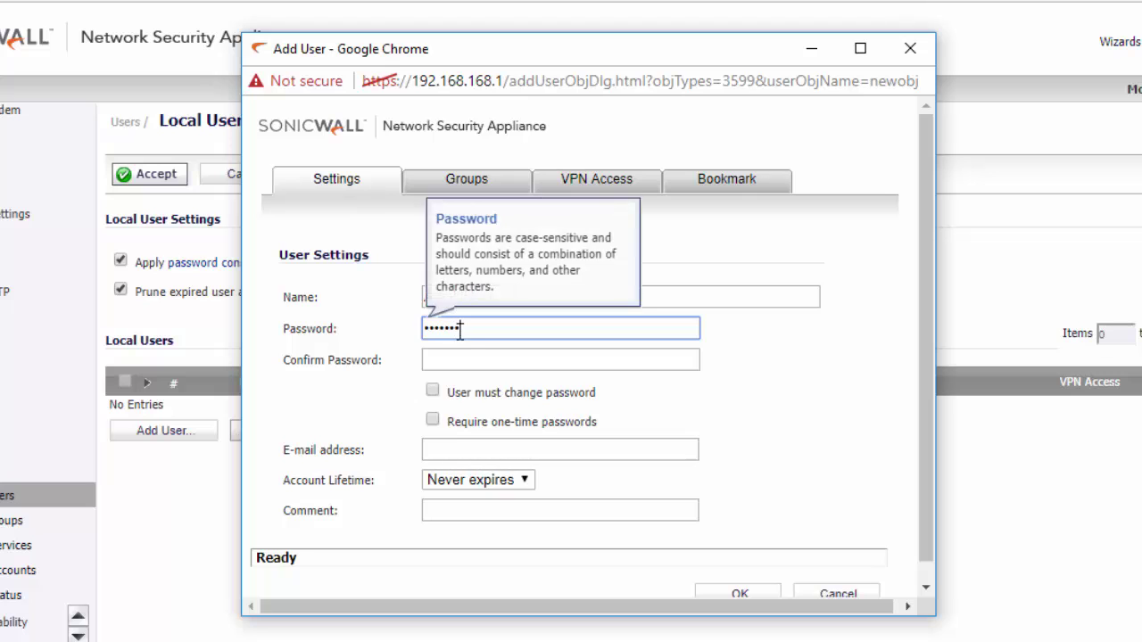
{"action": "left_click", "coordinate": [470, 360]}
{"action": "type", "text": "•••••"}
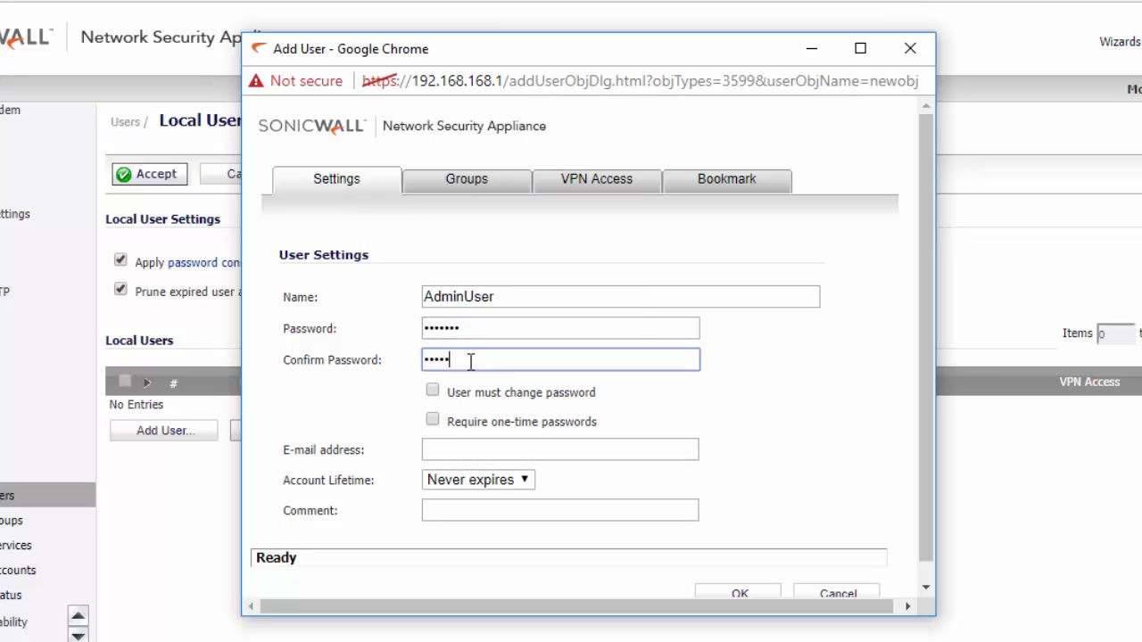
{"action": "type", "text": "••"}
{"action": "left_click", "coordinate": [456, 450]}
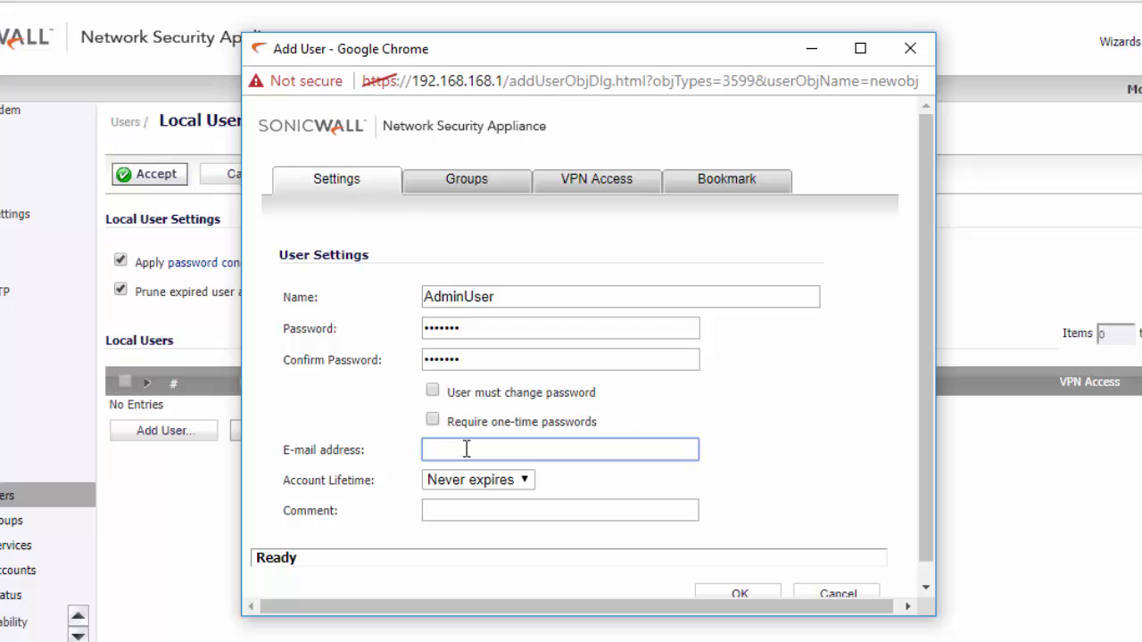
{"action": "scroll", "coordinate": [486, 249], "scroll_direction": "down", "scroll_amount": 1}
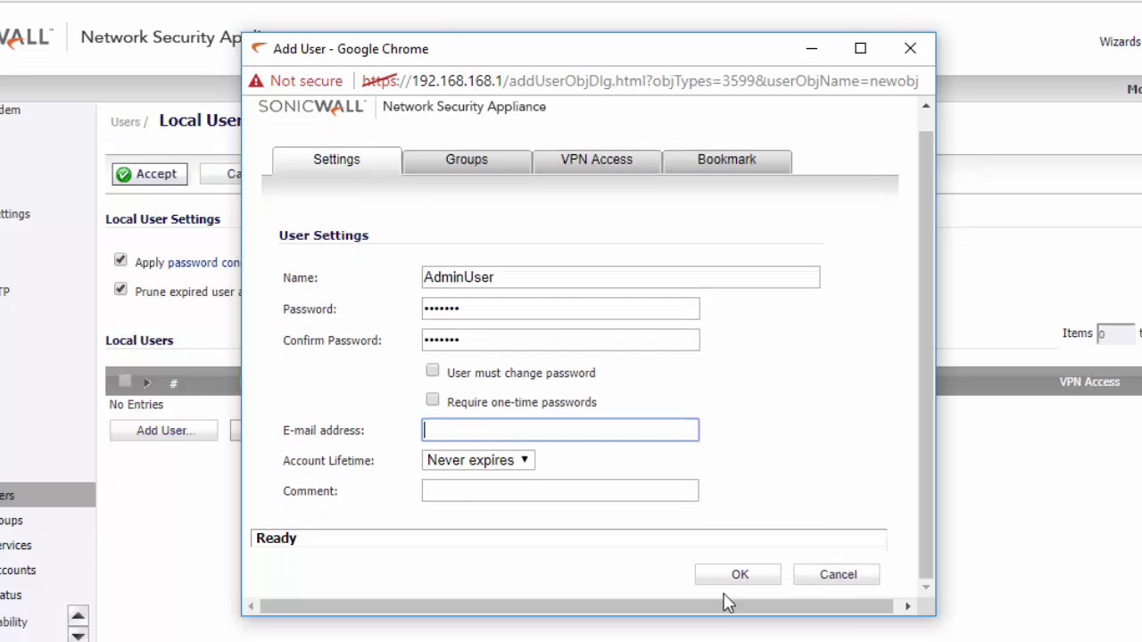
{"action": "left_click", "coordinate": [738, 578]}
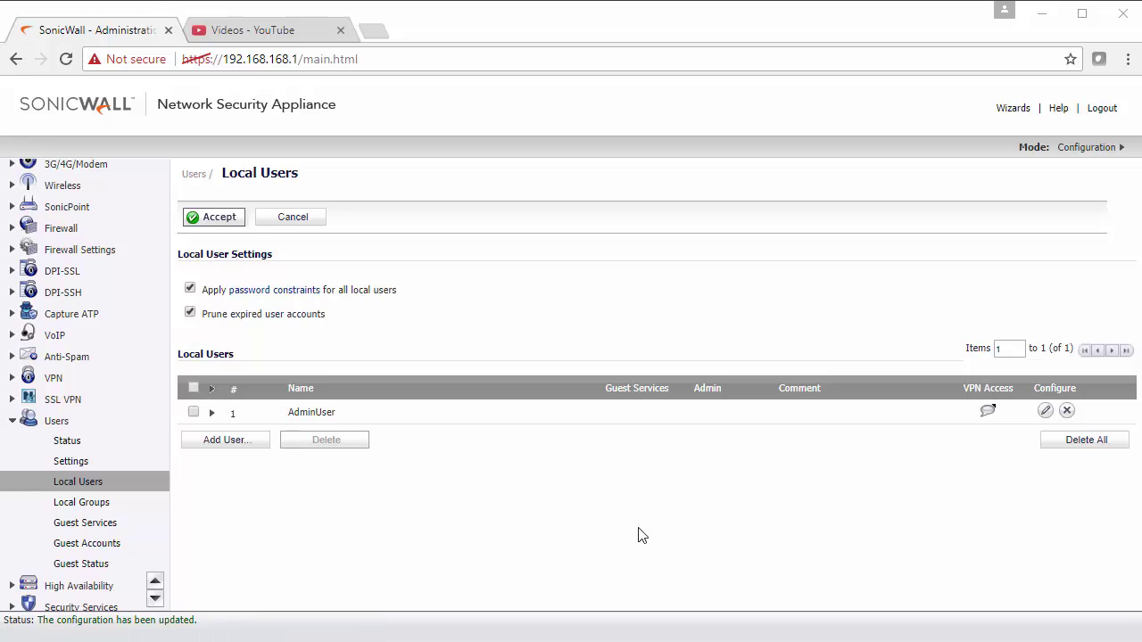
Step: Edit AdminUser's group memberships to add SonicWALL Administrators, and save the user
{"action": "left_click", "coordinate": [212, 416]}
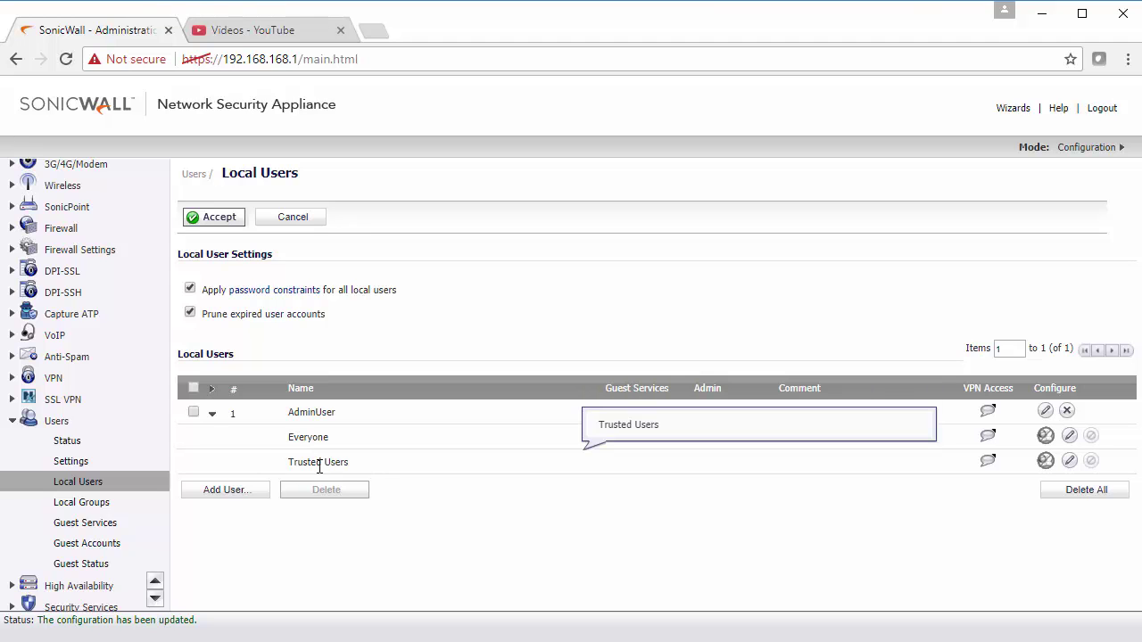
{"action": "left_click", "coordinate": [1045, 411]}
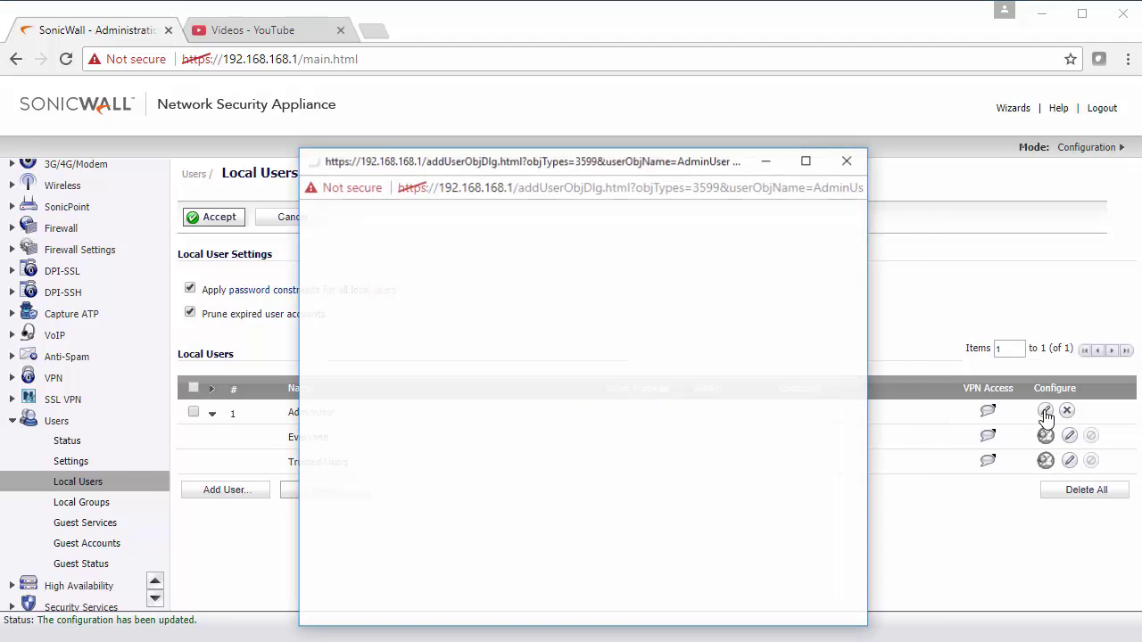
{"action": "left_click_drag", "start_coordinate": [558, 162], "coordinate": [515, 86]}
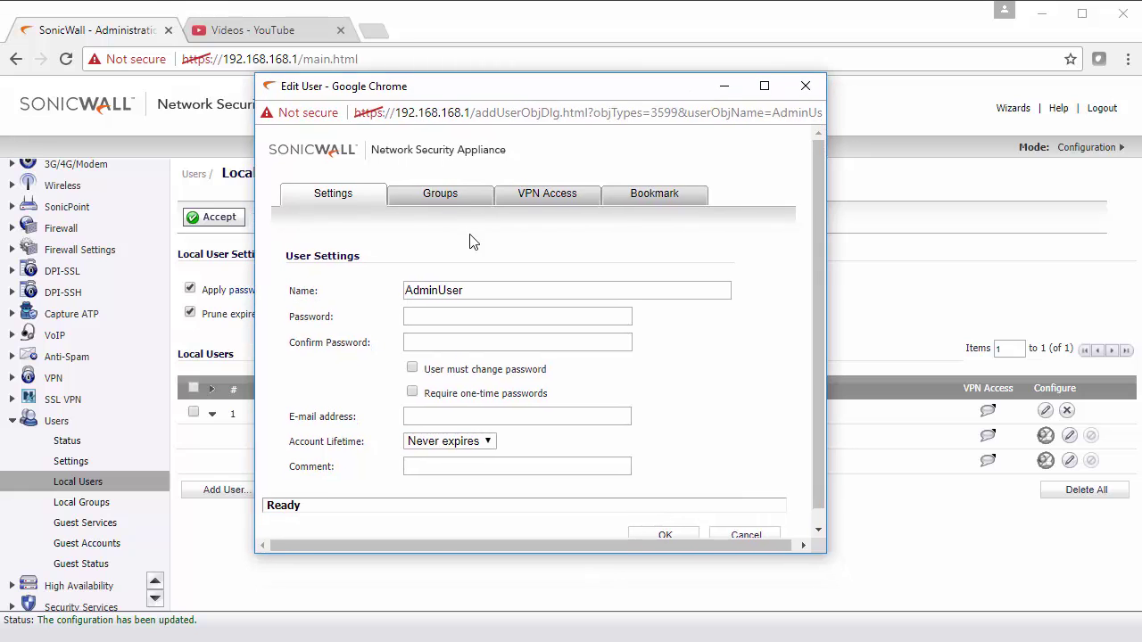
{"action": "left_click", "coordinate": [435, 197]}
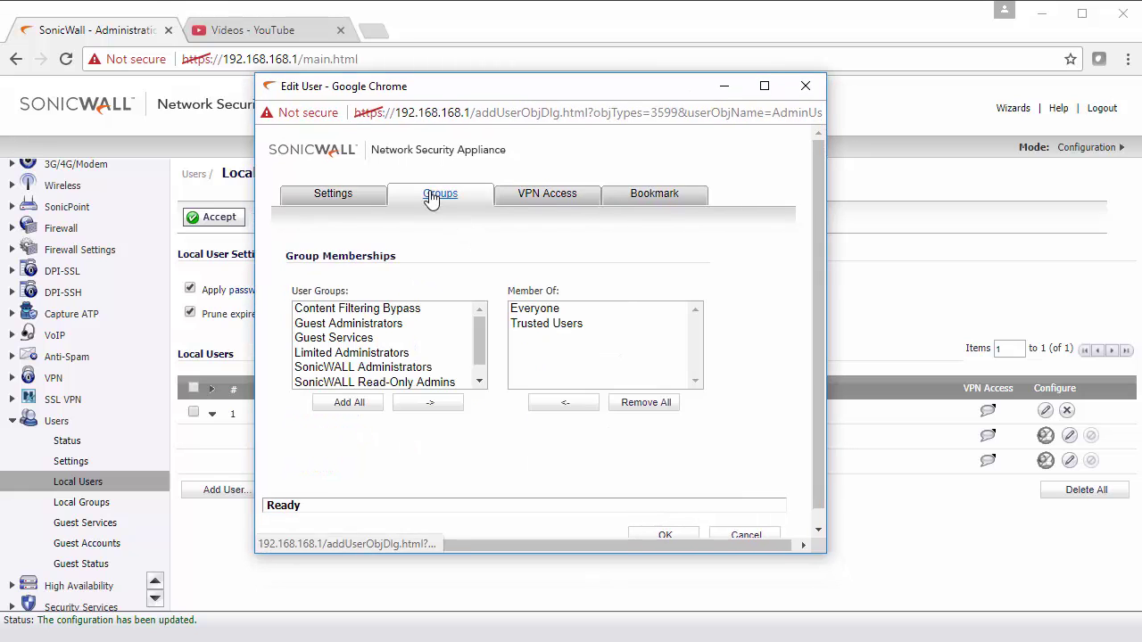
{"action": "left_click", "coordinate": [479, 384]}
{"action": "left_click", "coordinate": [394, 354]}
{"action": "left_click", "coordinate": [424, 405]}
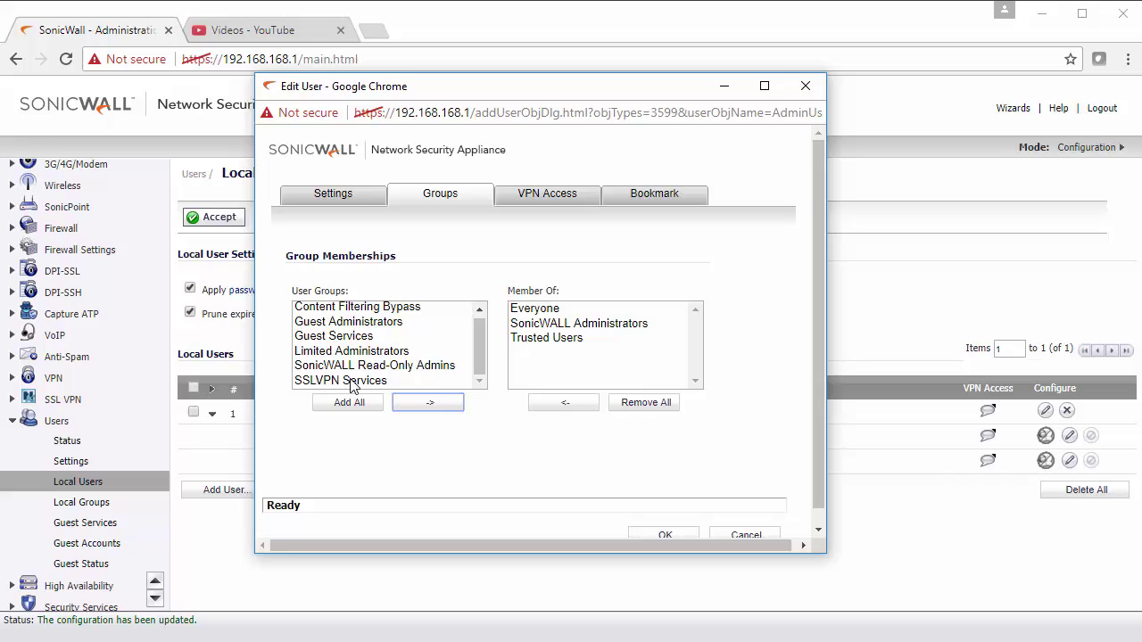
{"action": "left_click_drag", "start_coordinate": [472, 371], "coordinate": [374, 298]}
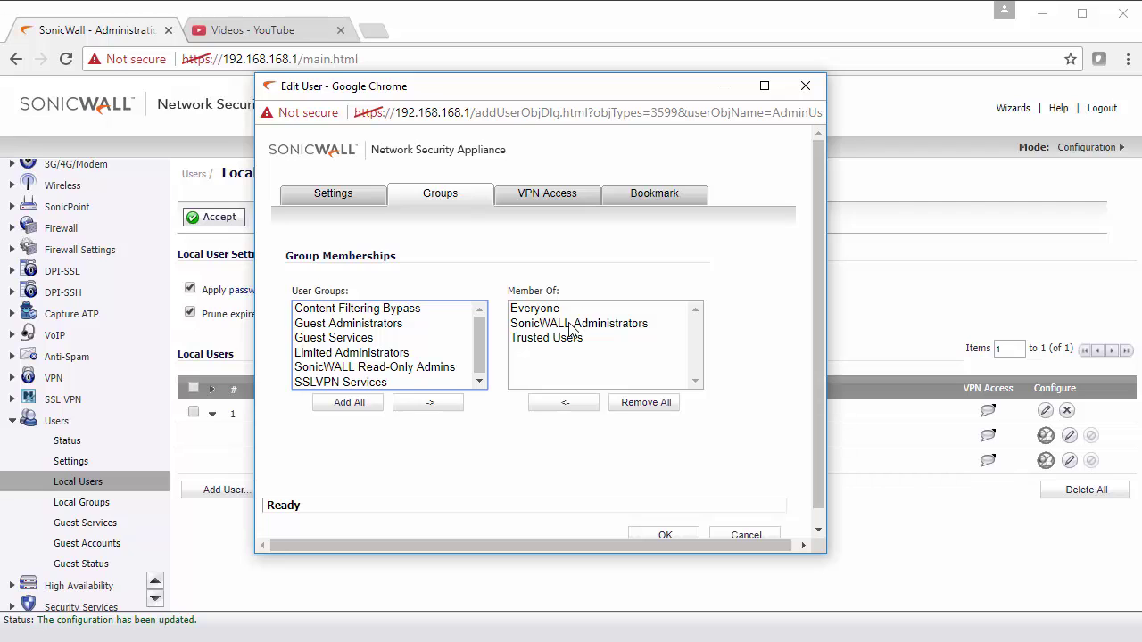
{"action": "left_click", "coordinate": [663, 535]}
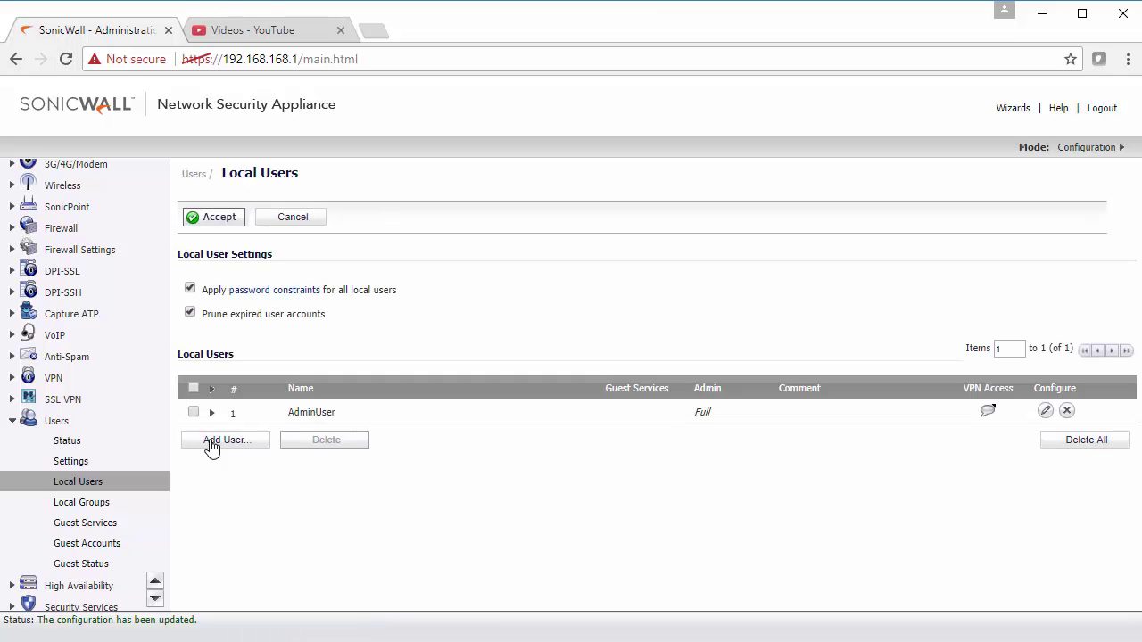
{"action": "left_click", "coordinate": [211, 414]}
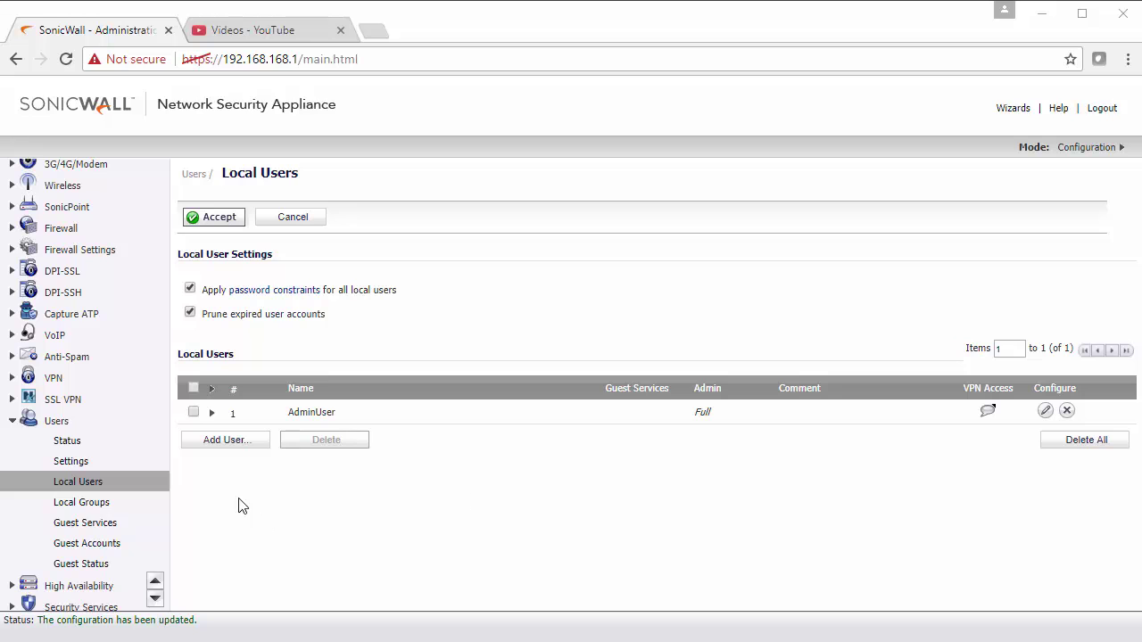
Step: Add a local user named StandardUser1, entering and confirming the account password, and save it
{"action": "left_click", "coordinate": [225, 442]}
{"action": "left_click_drag", "start_coordinate": [470, 171], "coordinate": [458, 122]}
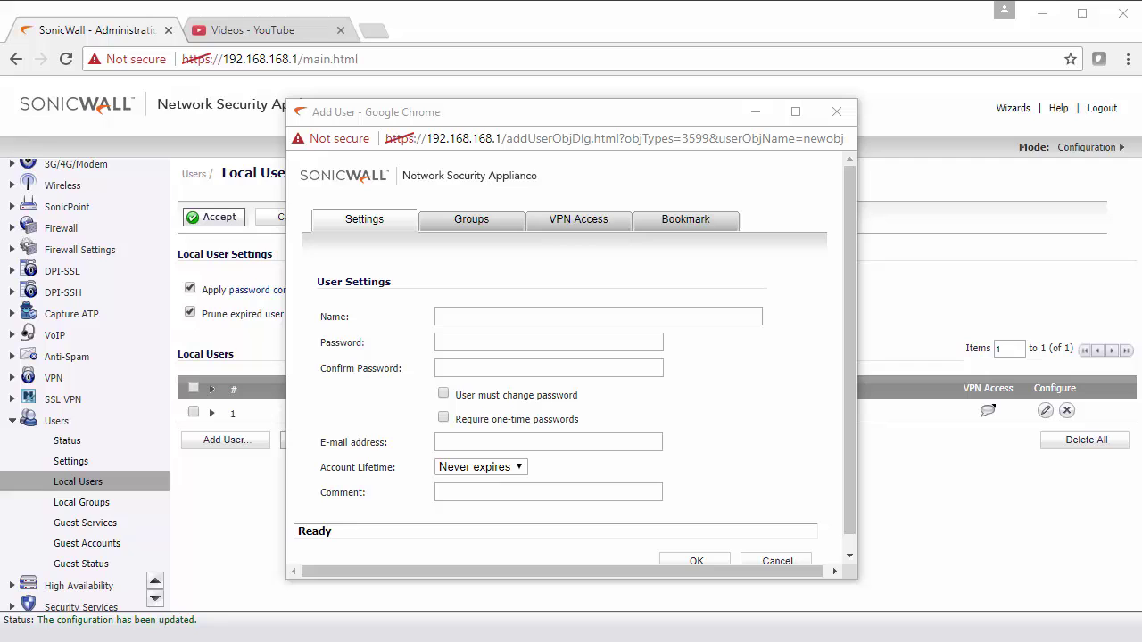
{"action": "left_click", "coordinate": [445, 318]}
{"action": "type", "text": "StandardUser1"}
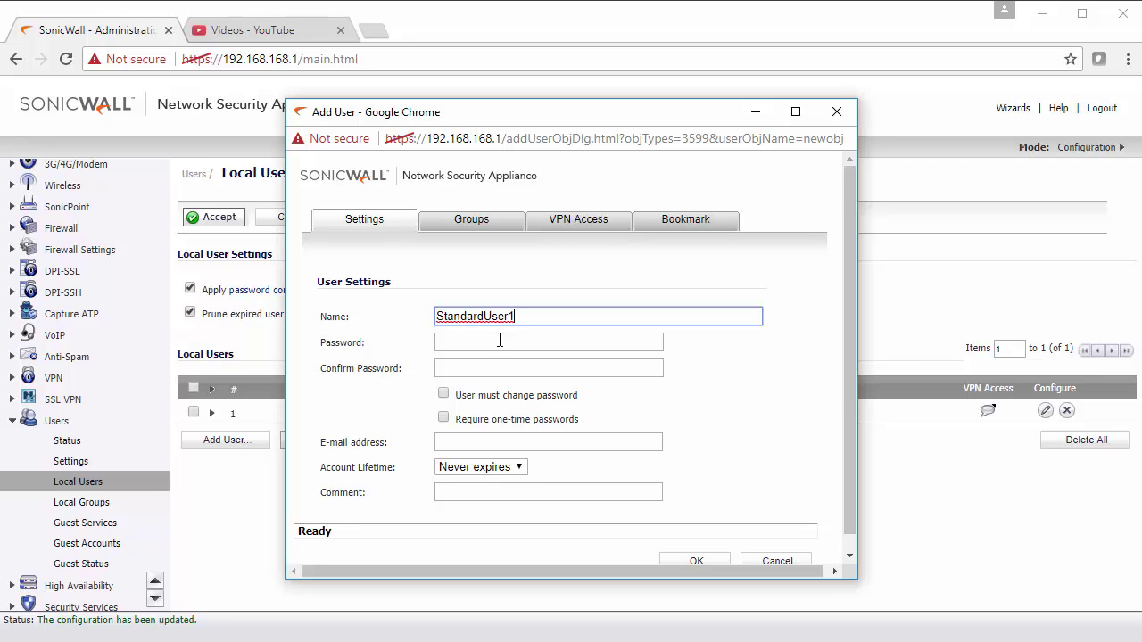
{"action": "left_click", "coordinate": [488, 341]}
{"action": "type", "text": "•••••"}
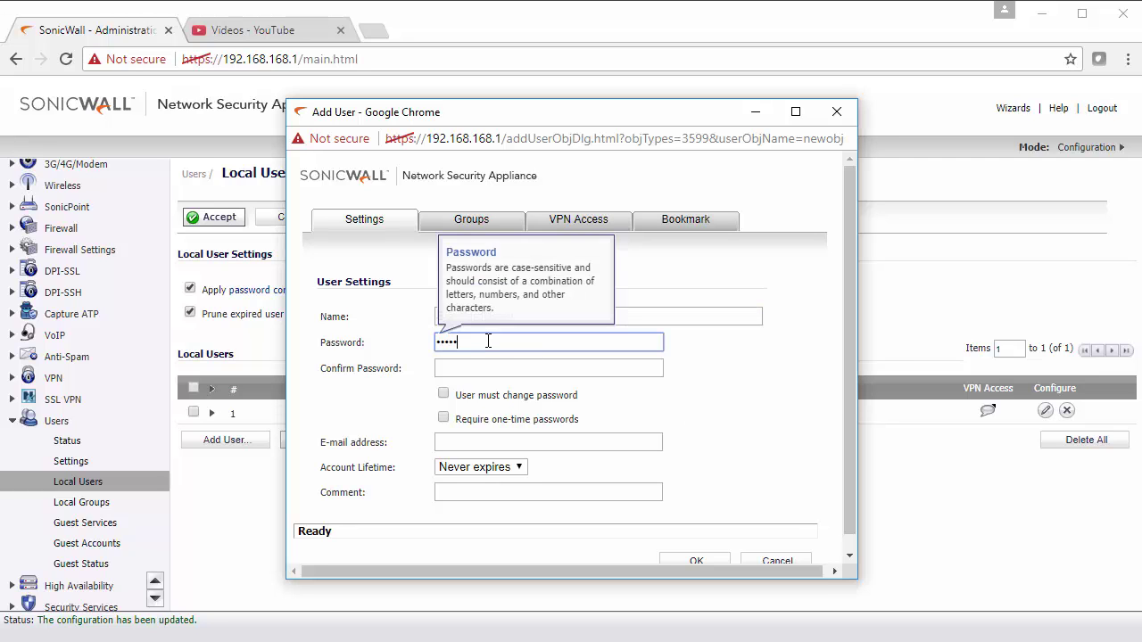
{"action": "left_click", "coordinate": [487, 366]}
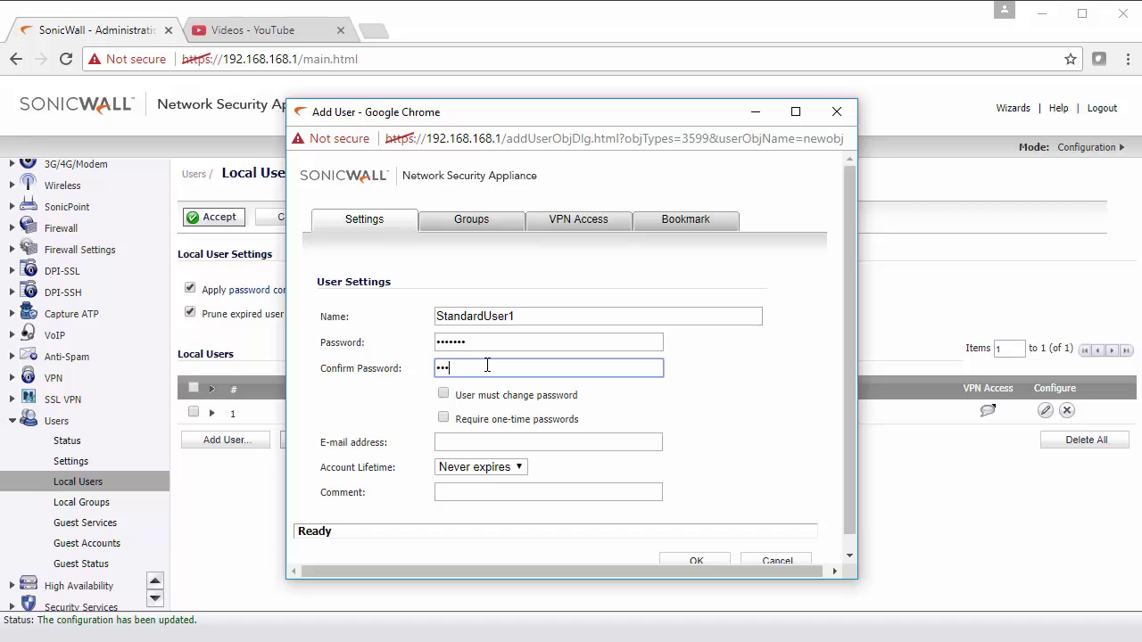
{"action": "type", "text": "•••••••"}
{"action": "left_click", "coordinate": [694, 561]}
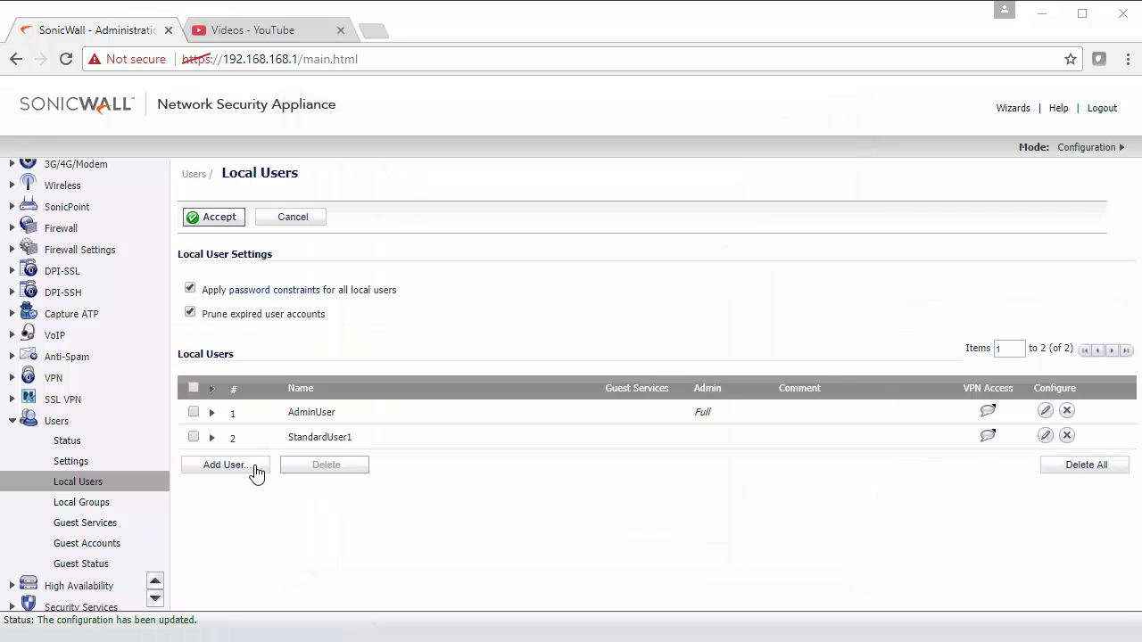
Step: Add another local user named StandardUser2, entering and confirming the account password, and save it
{"action": "left_click", "coordinate": [227, 465]}
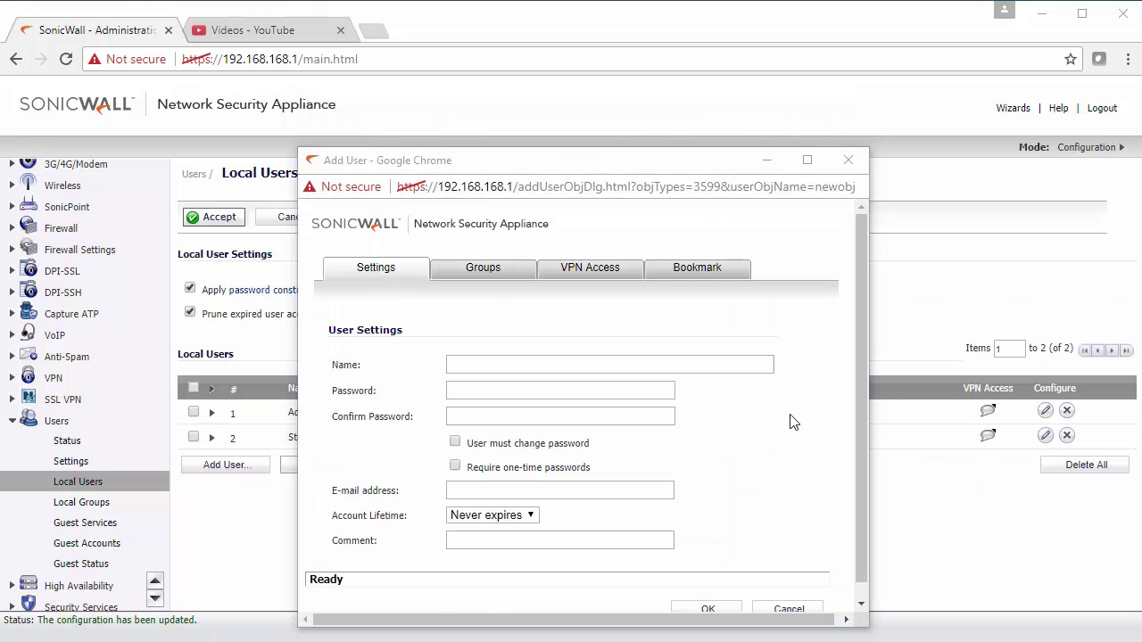
{"action": "left_click", "coordinate": [504, 364]}
{"action": "type", "text": "StandardUser2"}
{"action": "left_click", "coordinate": [494, 388]}
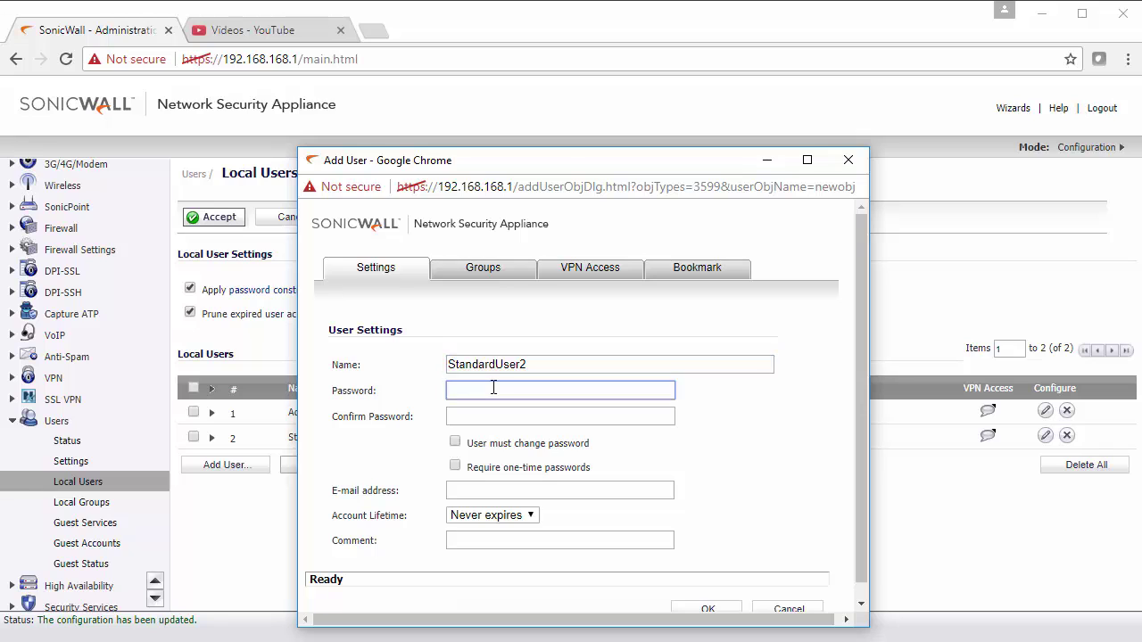
{"action": "type", "text": "•••••••"}
{"action": "left_click", "coordinate": [505, 416]}
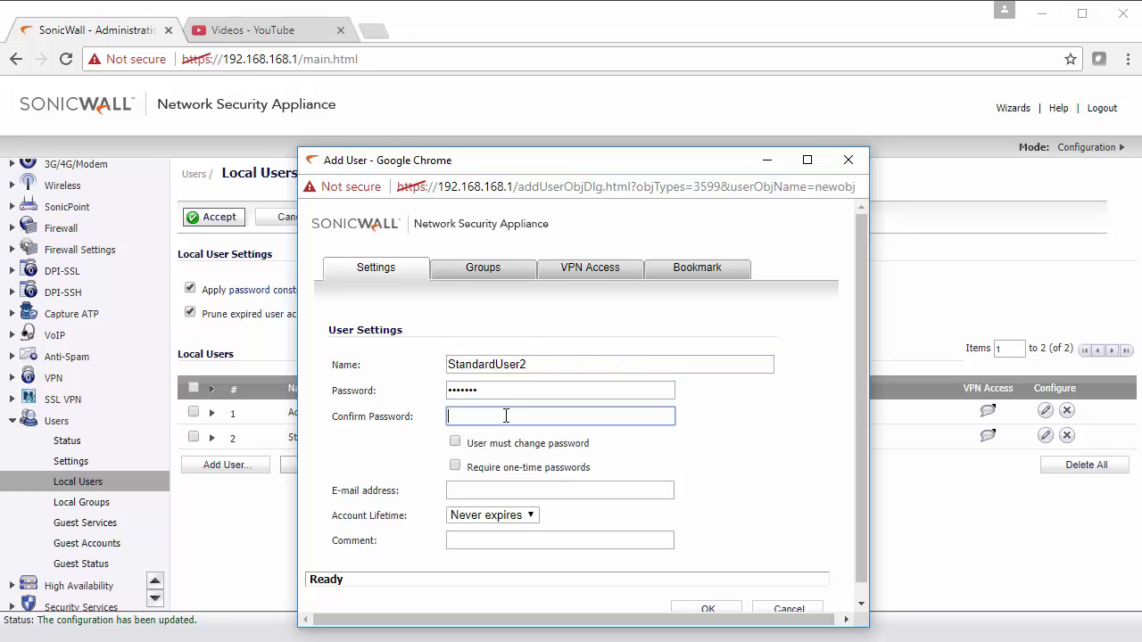
{"action": "type", "text": "•••••••"}
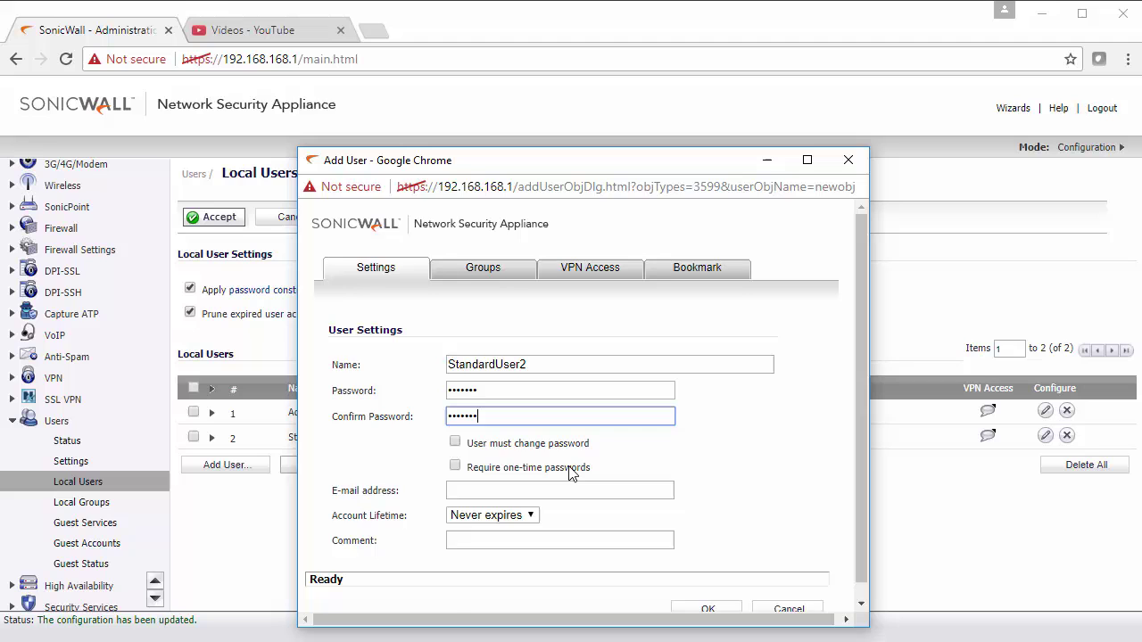
{"action": "scroll", "coordinate": [610, 521], "scroll_direction": "down", "scroll_amount": 1}
{"action": "left_click", "coordinate": [687, 594]}
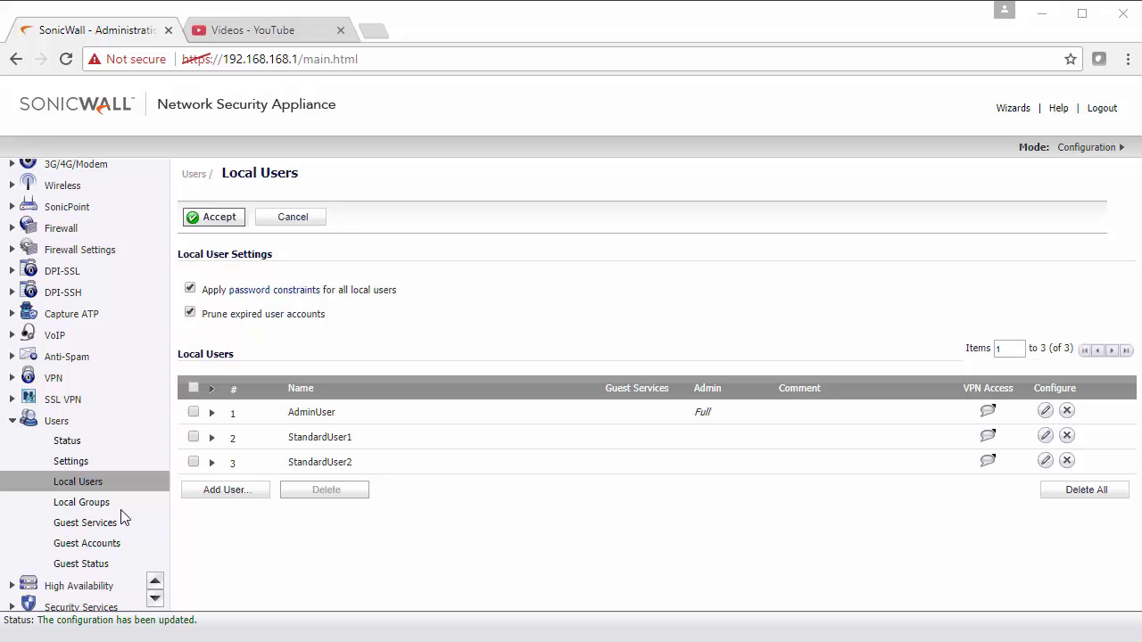
Step: Start a new group on the Local Groups page and name it Limited Access Group
{"action": "left_click", "coordinate": [83, 503]}
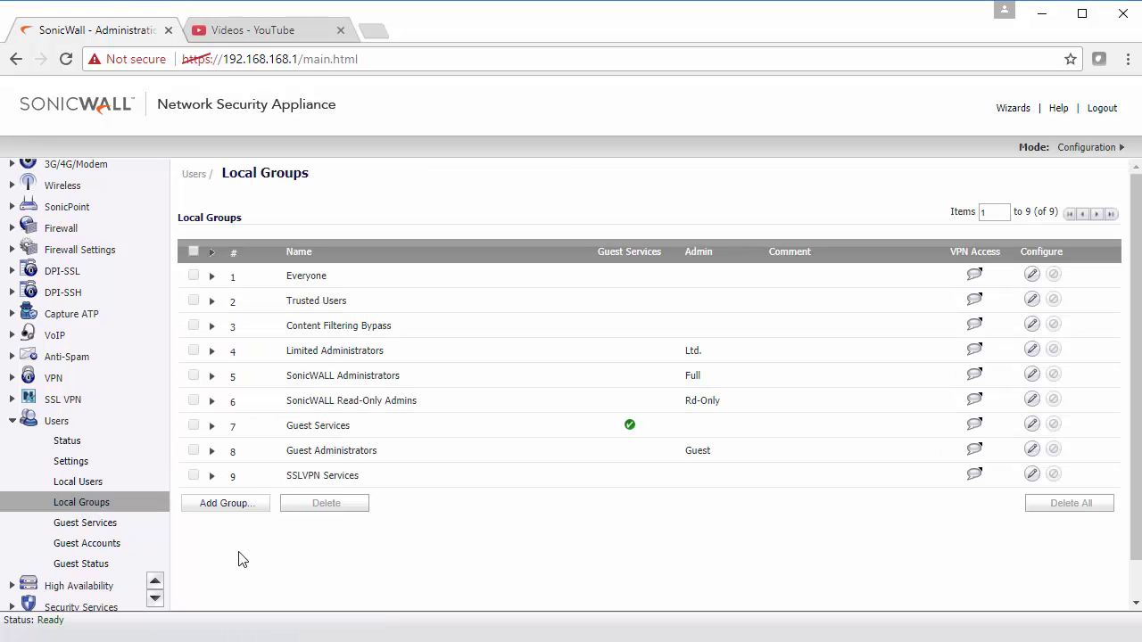
{"action": "left_click", "coordinate": [237, 509]}
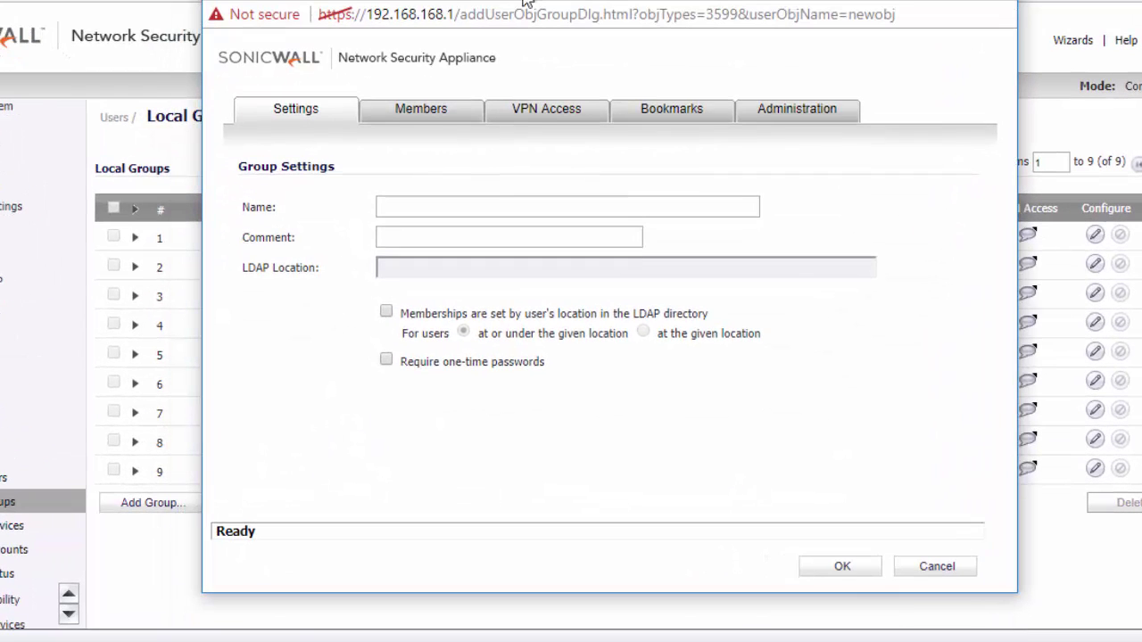
{"action": "left_click", "coordinate": [435, 102]}
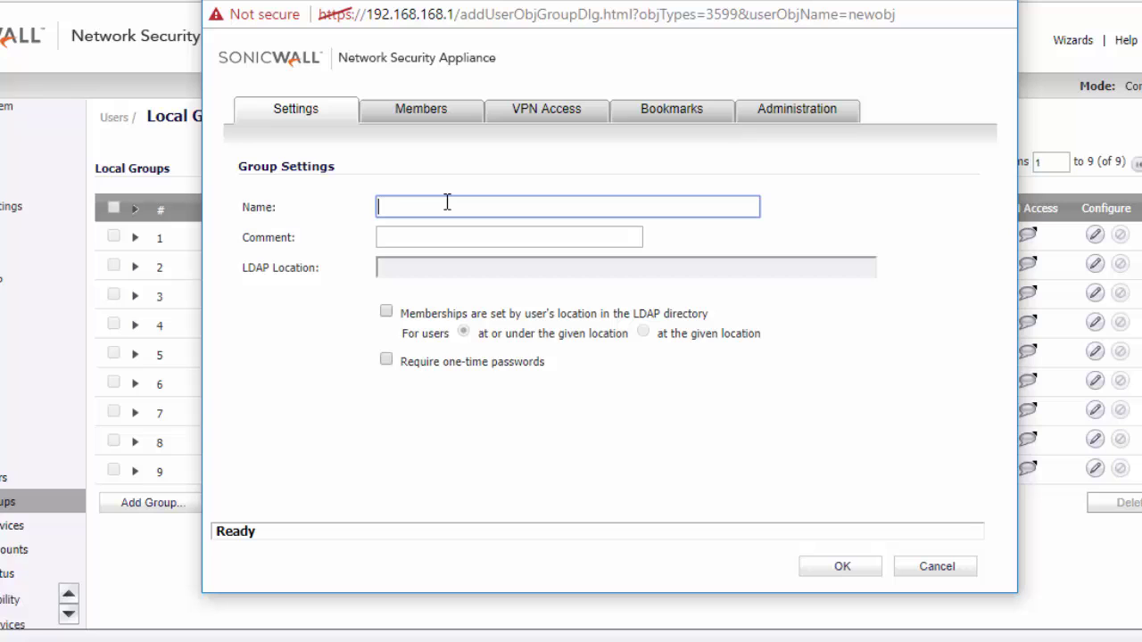
{"action": "type", "text": "Limited Acc"}
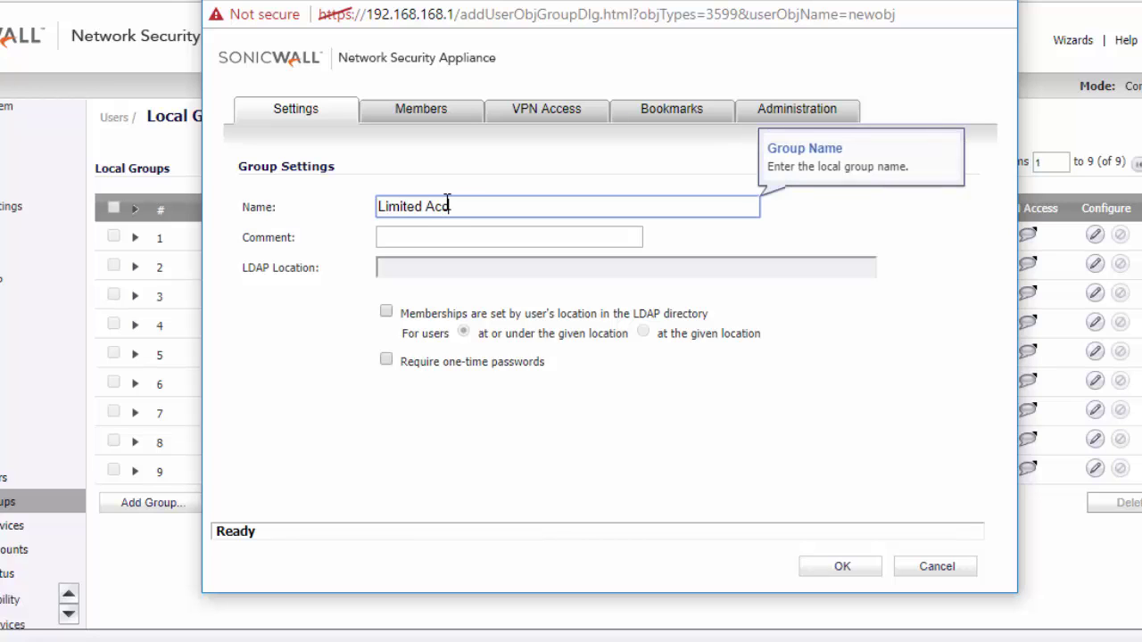
{"action": "type", "text": "ess Group"}
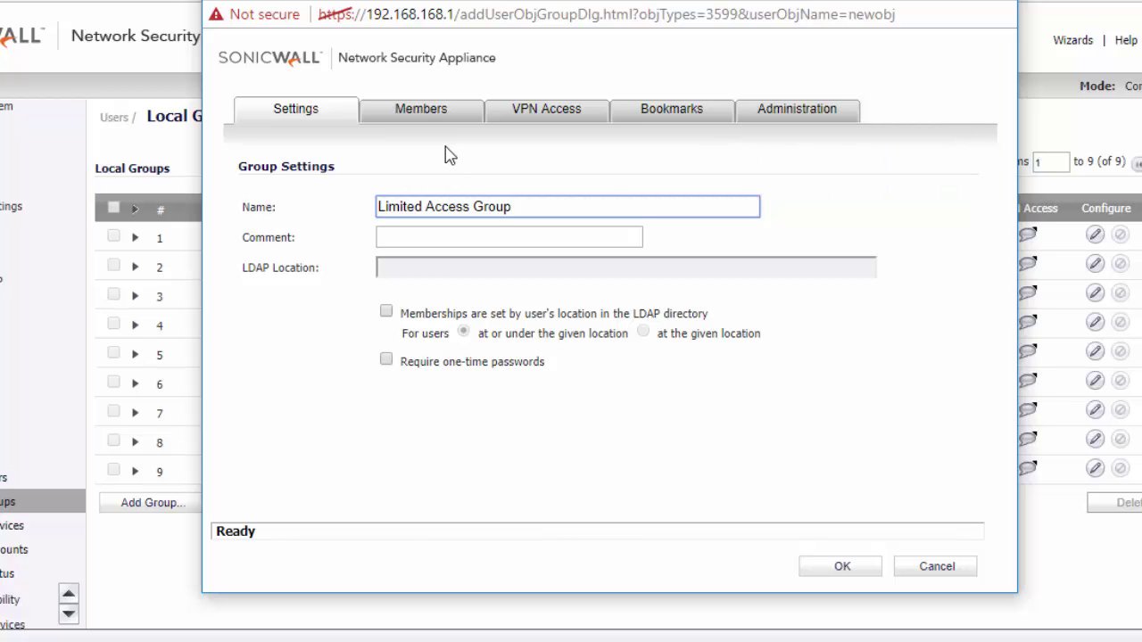
Step: Add StandardUser1 and StandardUser2 as members of the new group, save it and expand its entry to review the members
{"action": "left_click", "coordinate": [425, 116]}
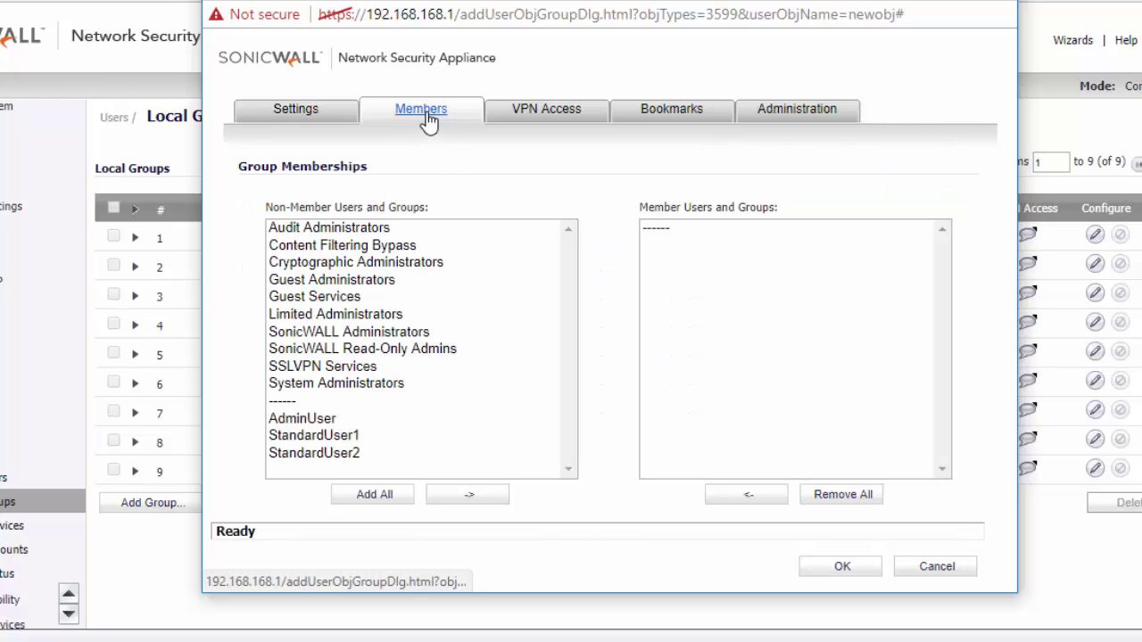
{"action": "left_click", "coordinate": [323, 437]}
{"action": "left_click", "coordinate": [469, 494]}
{"action": "left_click", "coordinate": [346, 437]}
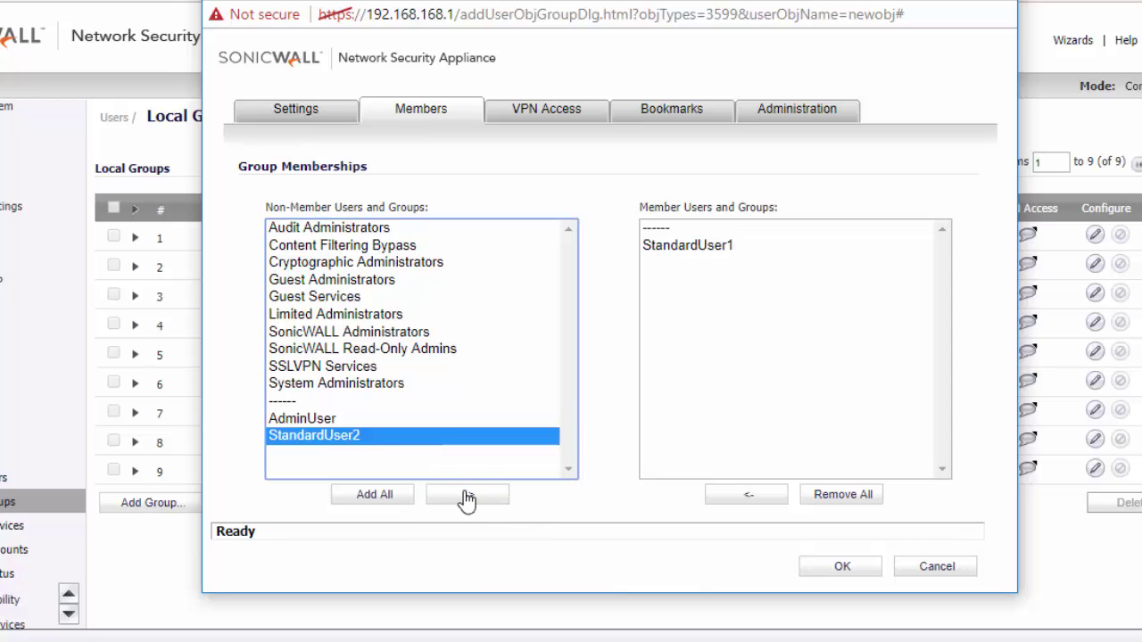
{"action": "left_click", "coordinate": [467, 496]}
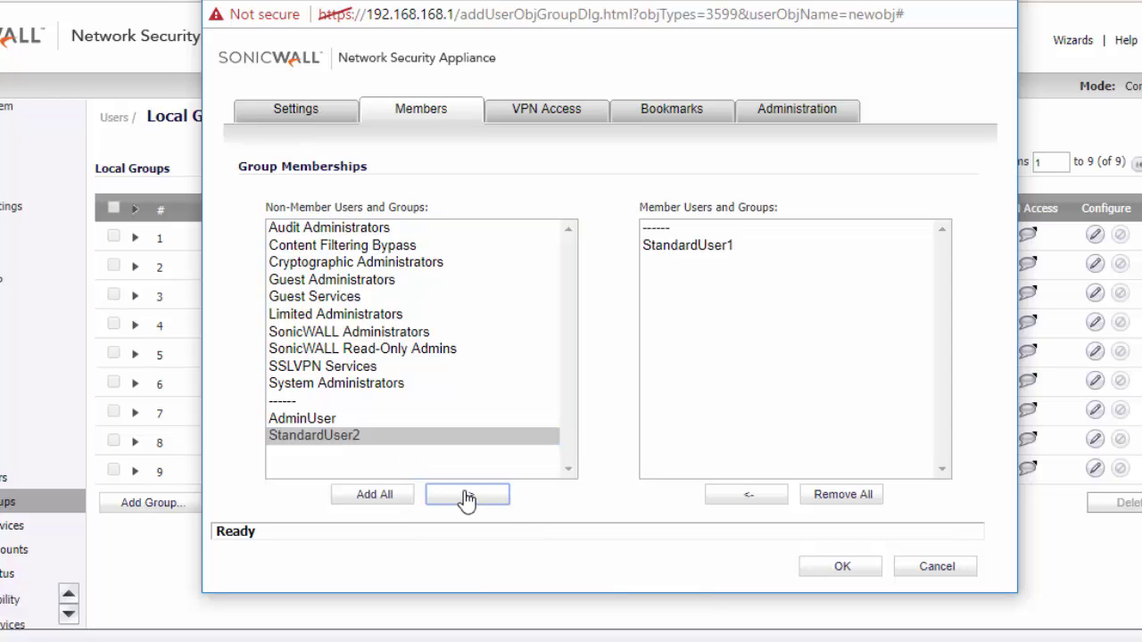
{"action": "left_click", "coordinate": [845, 569]}
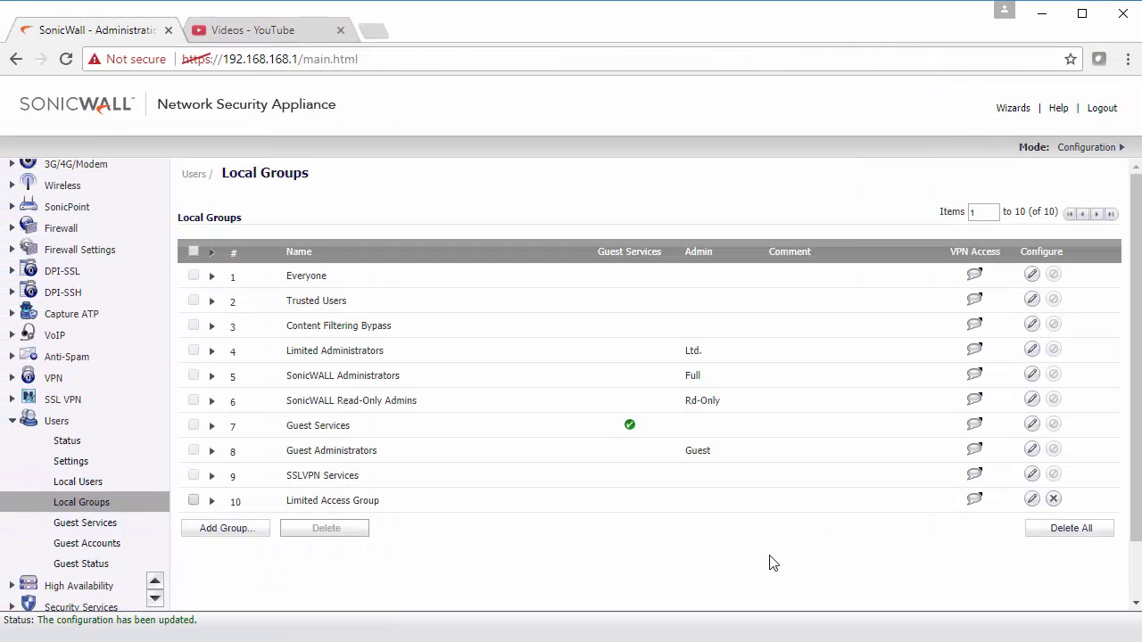
{"action": "left_click", "coordinate": [212, 501]}
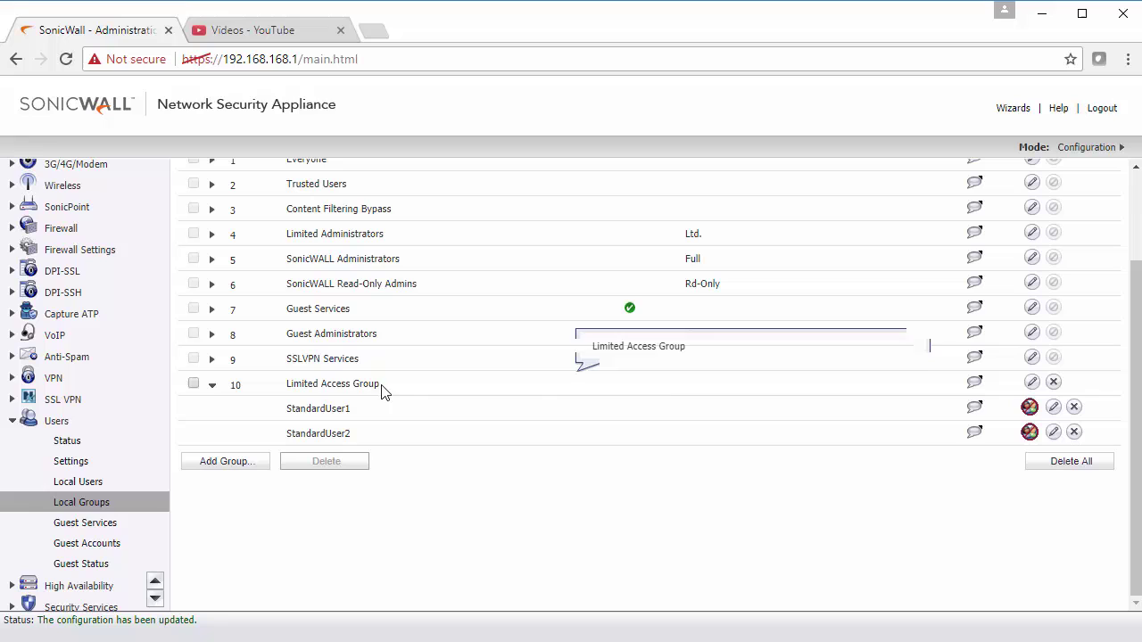
{"action": "left_click_drag", "start_coordinate": [380, 383], "coordinate": [287, 389]}
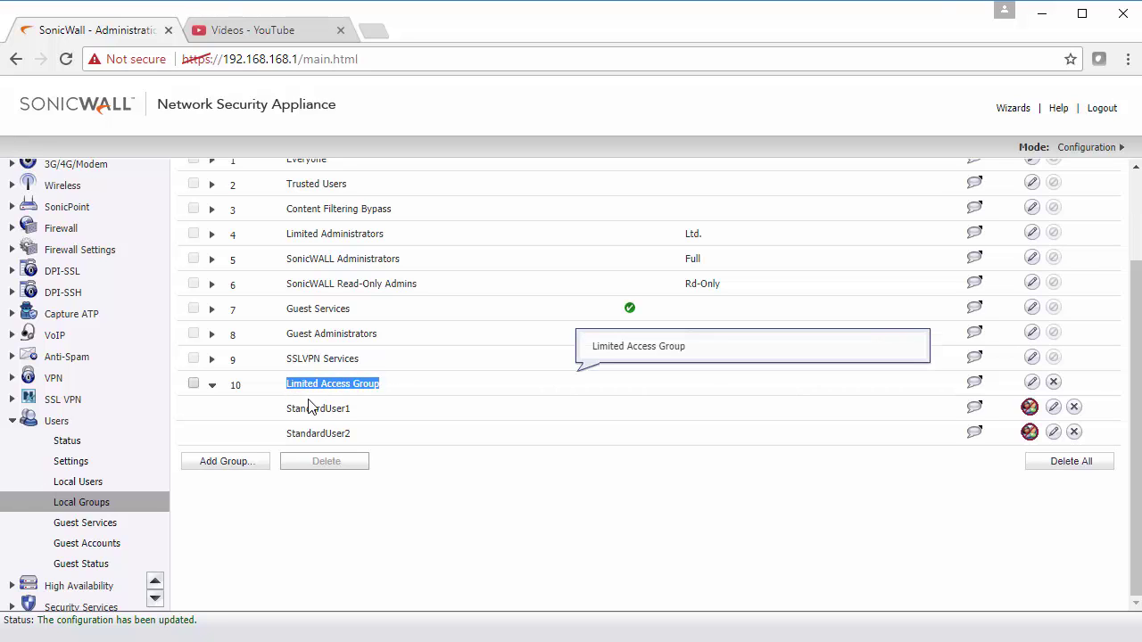